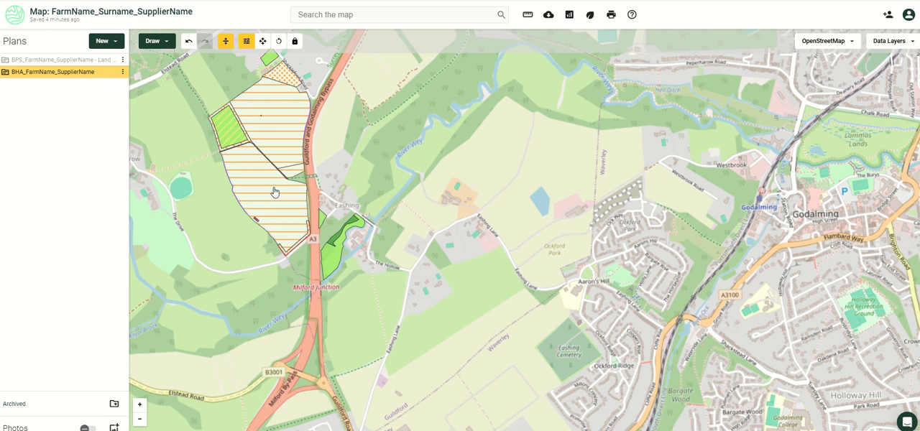
# - Select the small grassland parcel beside the A3 together with the narrow woodland strip near Eashing
pyautogui.moveTo(365, 244); pyautogui.dragTo(363, 232)
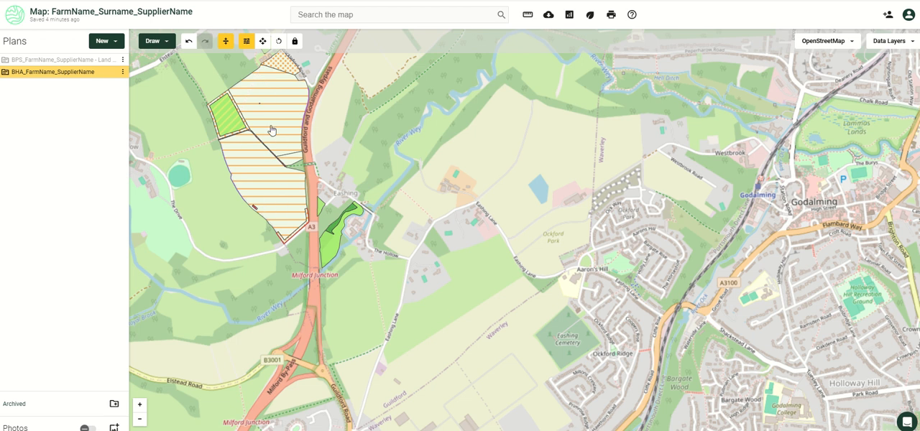
pyautogui.scroll(1, 344, 247)
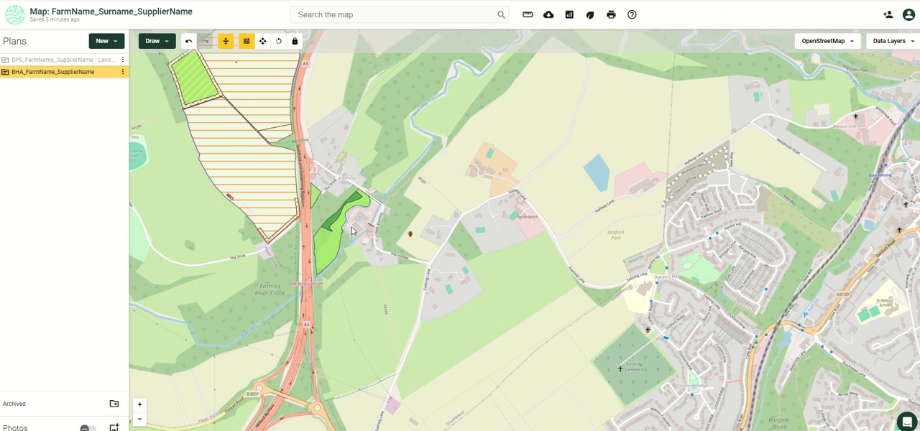
pyautogui.scroll(1, 352, 230)
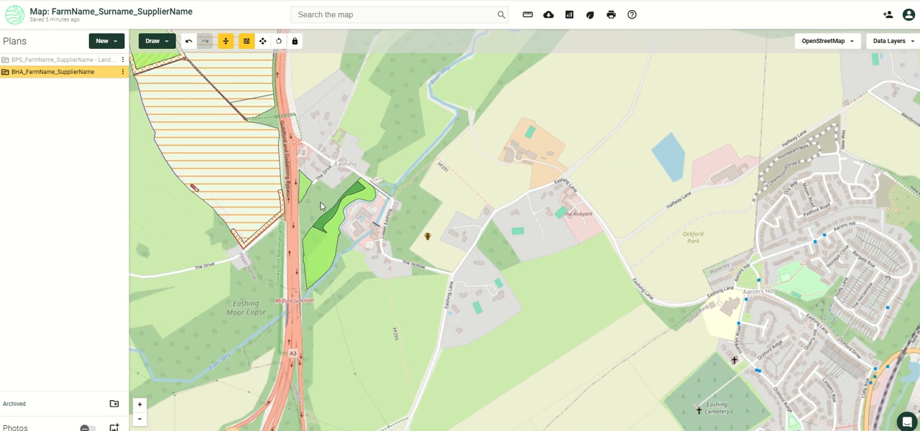
pyautogui.click(307, 191)
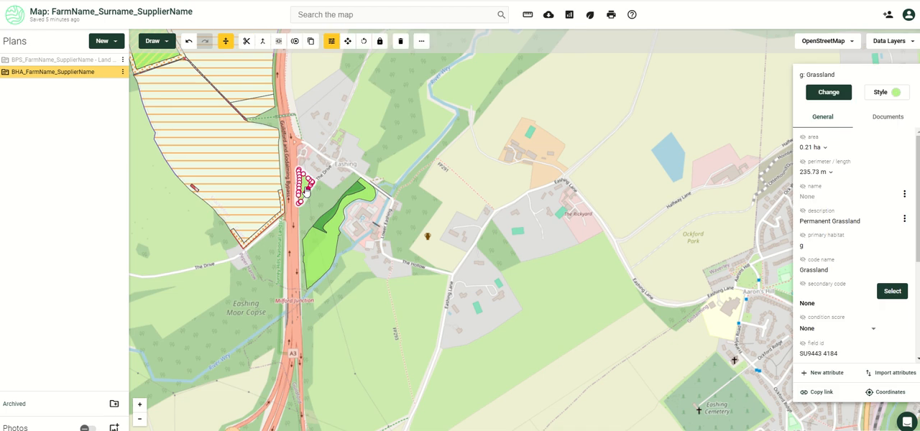
pyautogui.keyDown('shift'); pyautogui.click(332, 215); pyautogui.keyUp('shift')
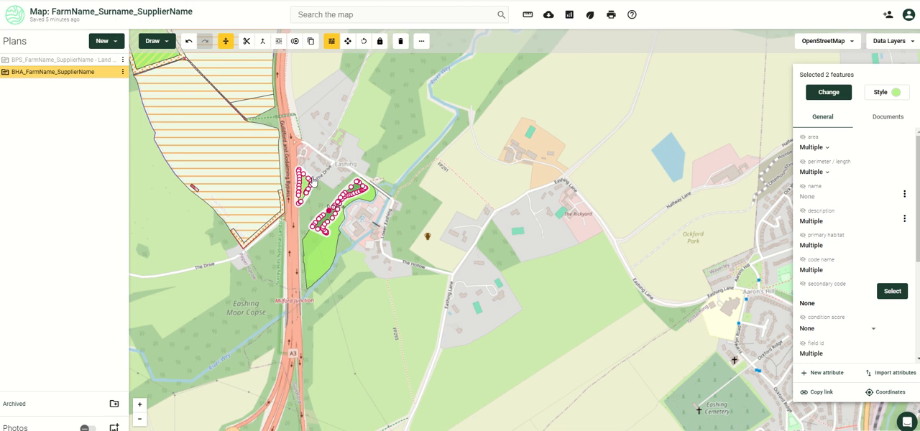
# - Copy the two selected features into a new plan named LMP_FarmName_SupplierName, using the Land Management Plan v2 type
pyautogui.rightClick(358, 190)
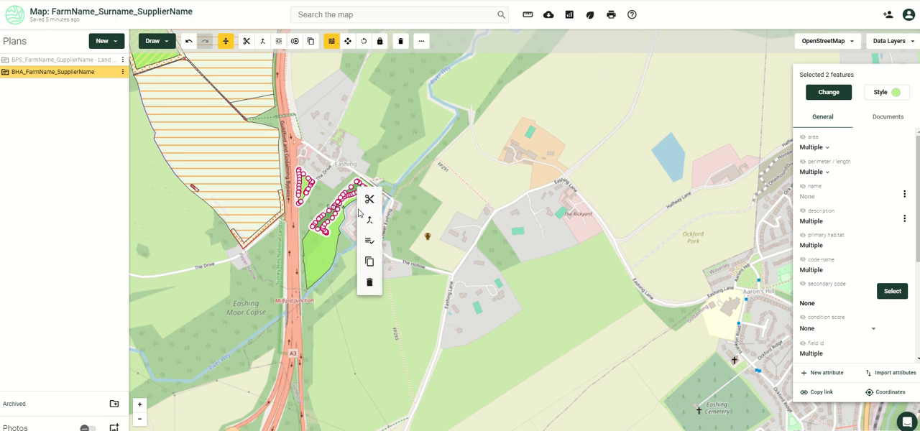
pyautogui.click(370, 263)
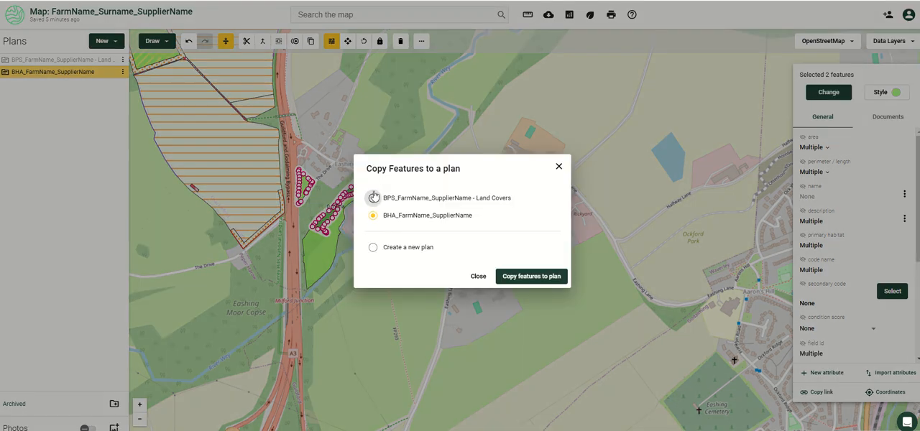
pyautogui.click(373, 248)
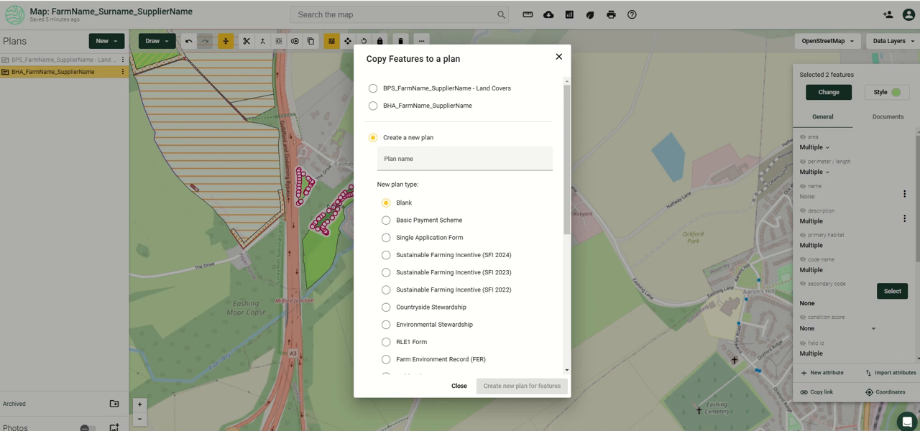
pyautogui.click(408, 162)
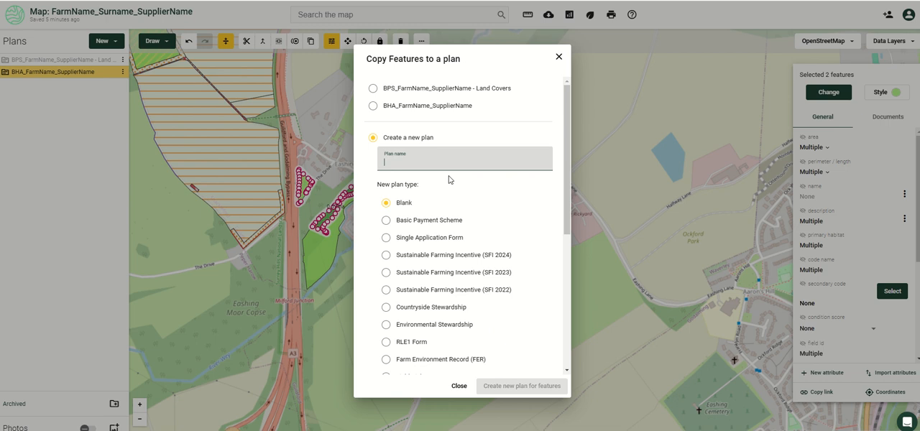
pyautogui.write('LMP_FarmName_SupplierName')
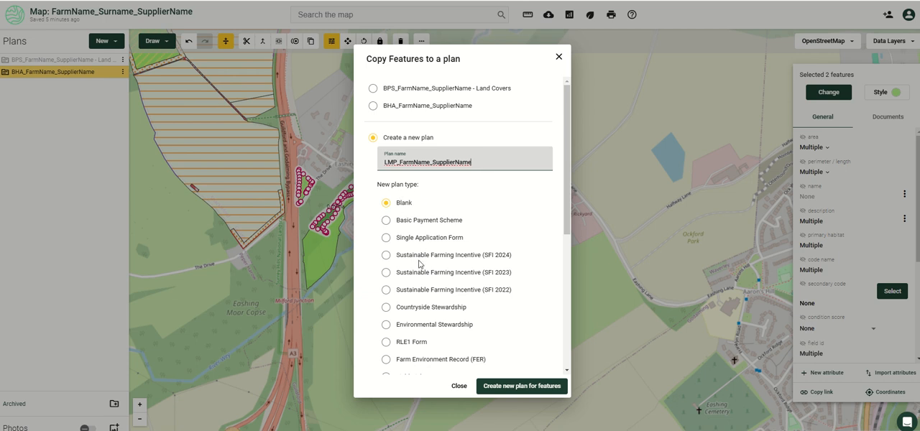
pyautogui.scroll(-2, 421, 264)
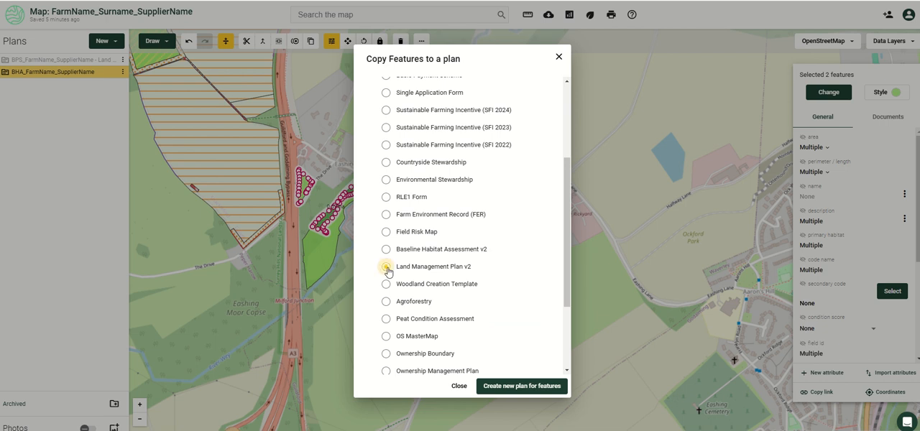
pyautogui.click(386, 267)
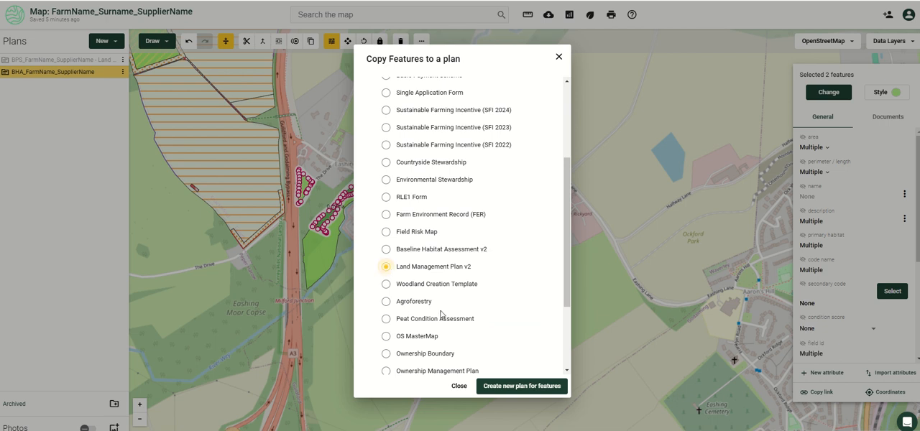
pyautogui.click(511, 388)
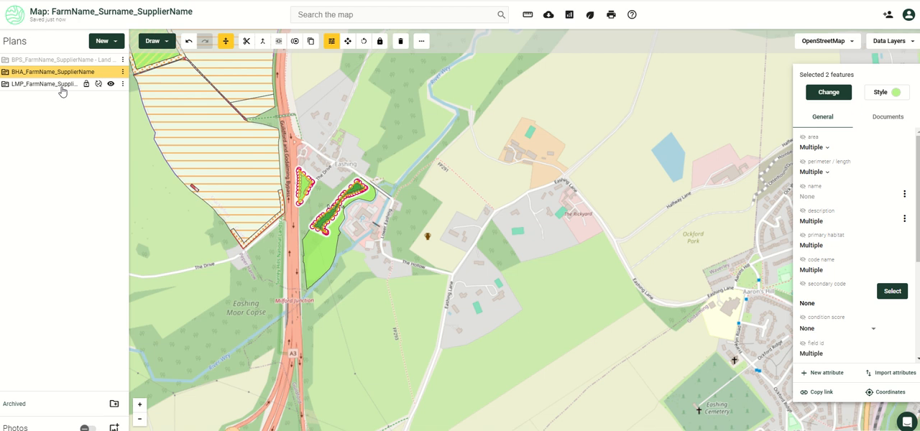
# - Hide the BHA_FarmName_SupplierName plan and examine the features copied into the new plan
pyautogui.moveTo(112, 74)
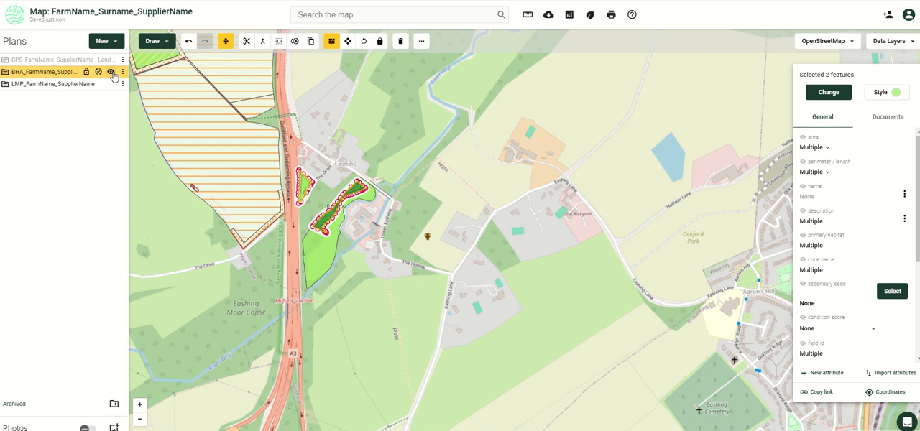
pyautogui.click(112, 72)
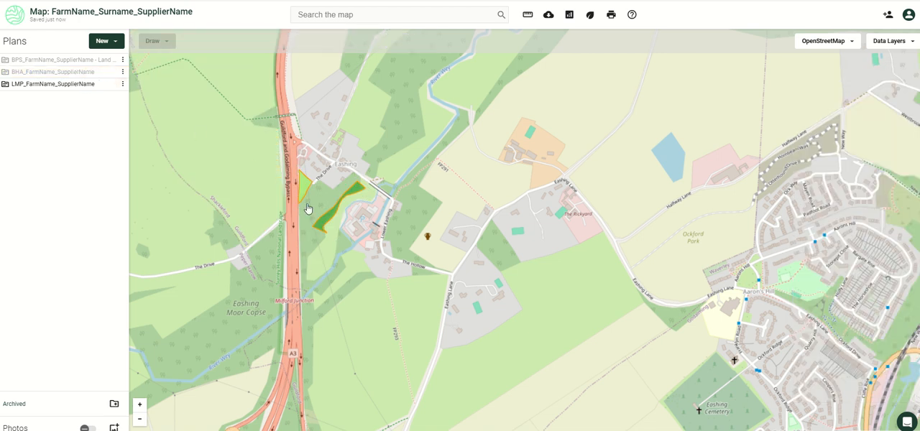
pyautogui.scroll(3, 321, 204)
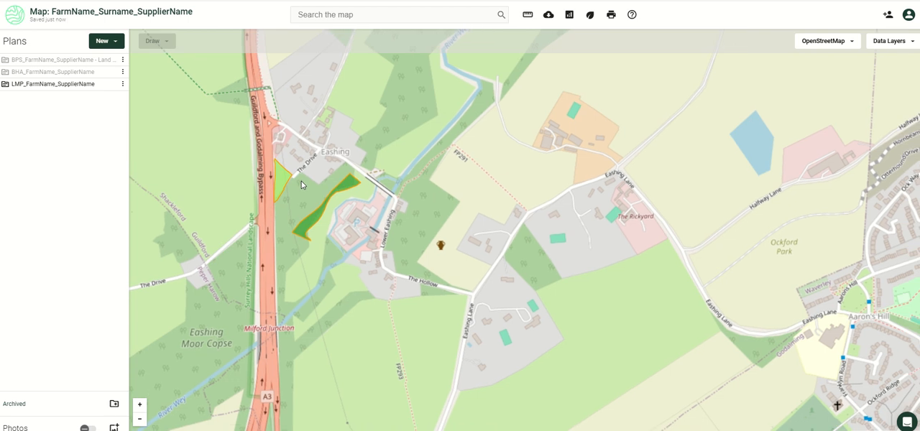
pyautogui.scroll(2, 302, 186)
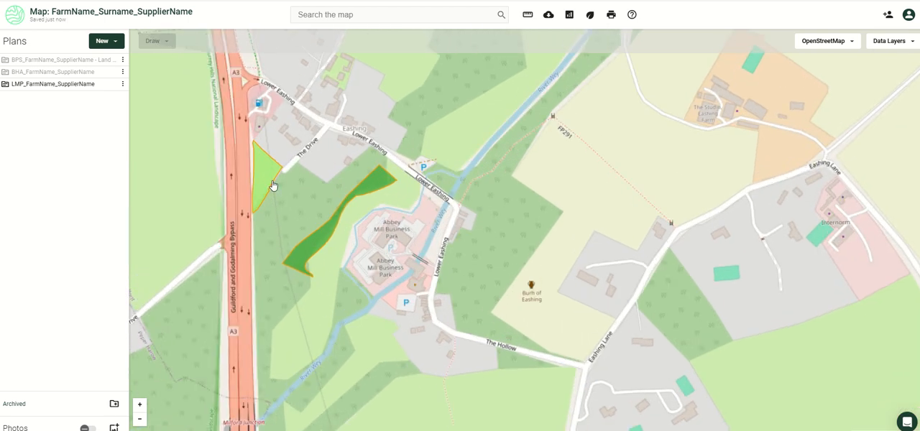
# - Show the BHA_FarmName_SupplierName plan again and copy the large grassland parcel beside the woodland strip to the LMP_FarmName_SupplierName plan
pyautogui.click(111, 72)
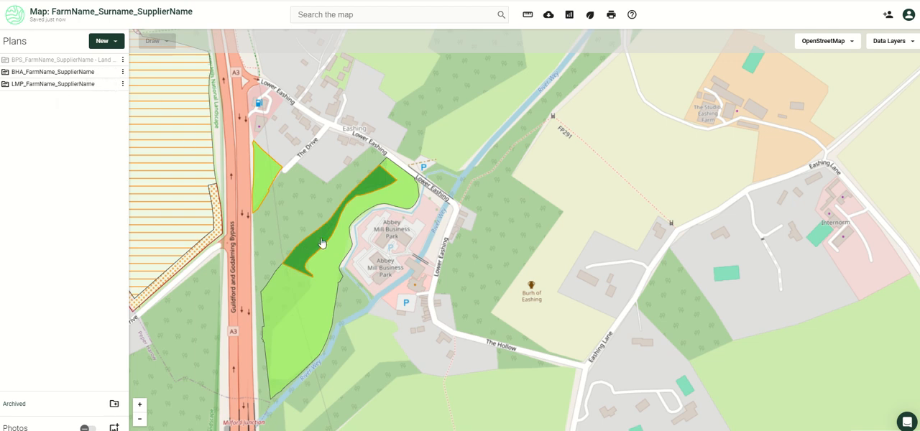
pyautogui.click(320, 288)
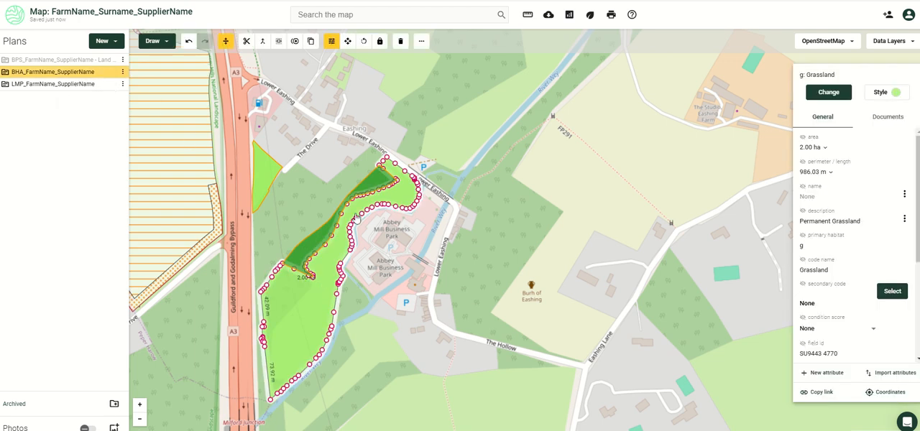
pyautogui.rightClick(315, 299)
pyautogui.click(325, 370)
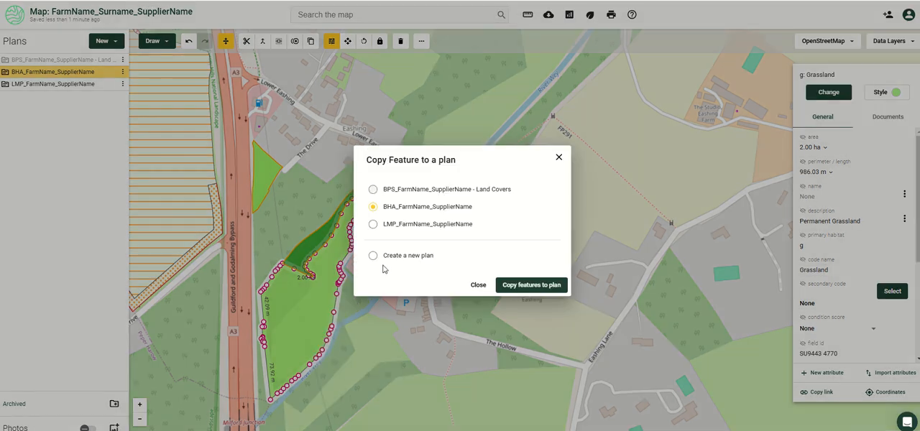
pyautogui.click(374, 224)
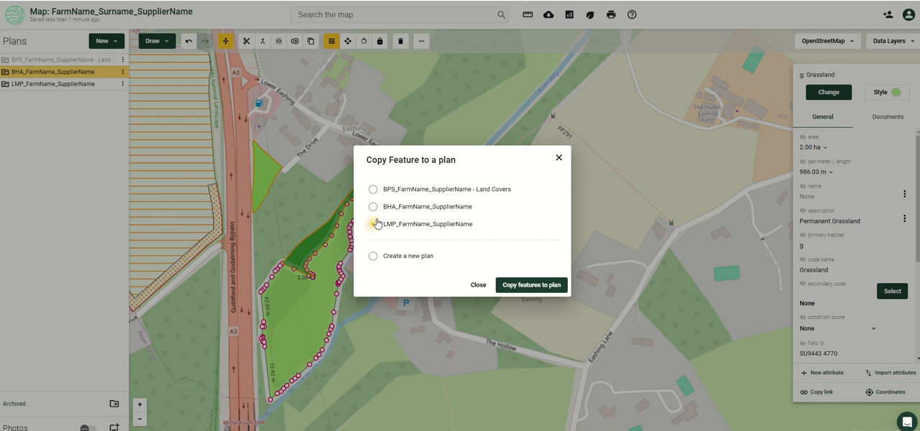
pyautogui.click(532, 287)
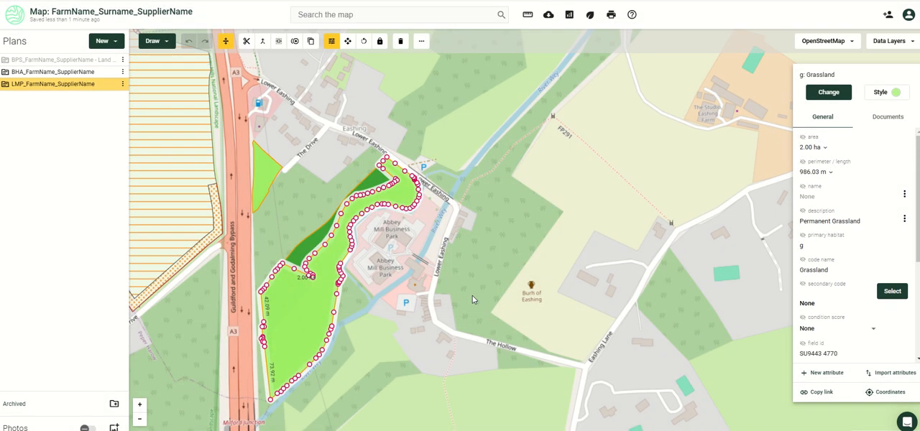
# - Hide the BHA_FarmName_SupplierName plan and deselect the copied grassland parcel
pyautogui.moveTo(123, 85)
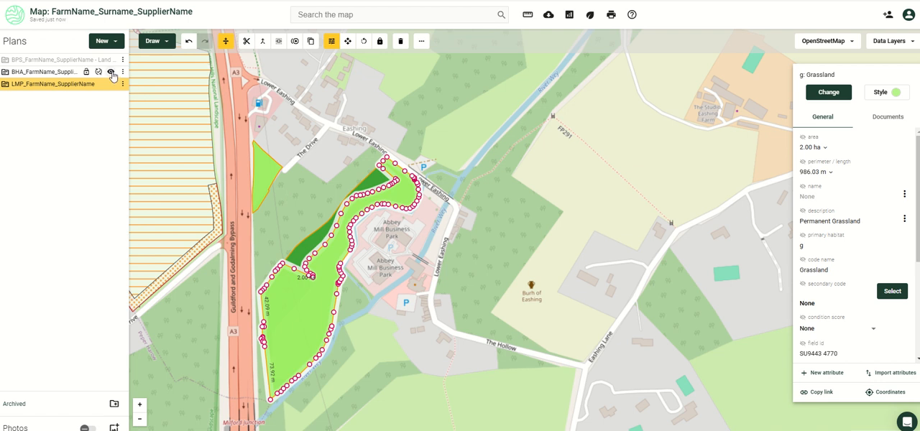
pyautogui.click(111, 72)
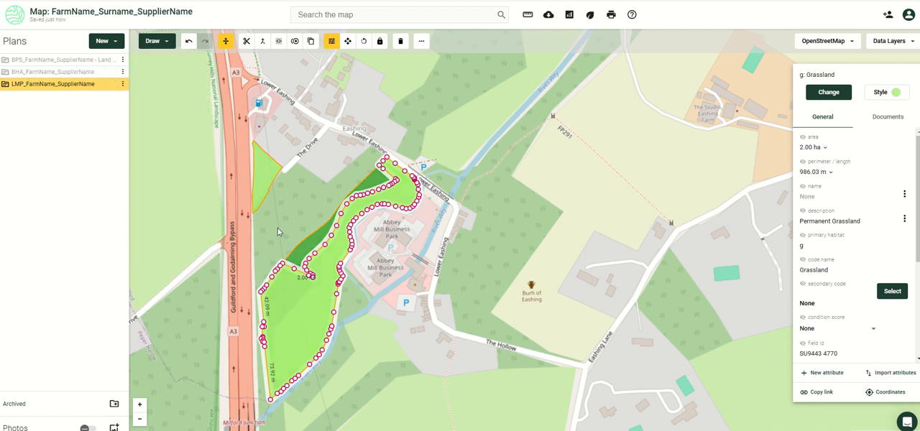
pyautogui.scroll(-2, 472, 276)
pyautogui.click(484, 275)
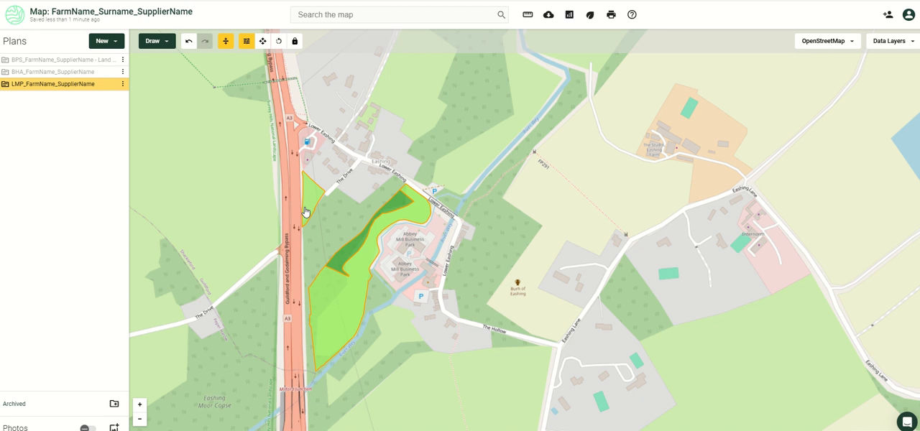
# - Browse the Grassland habitat types offered for changing the small parcel beside the A3
pyautogui.click(309, 202)
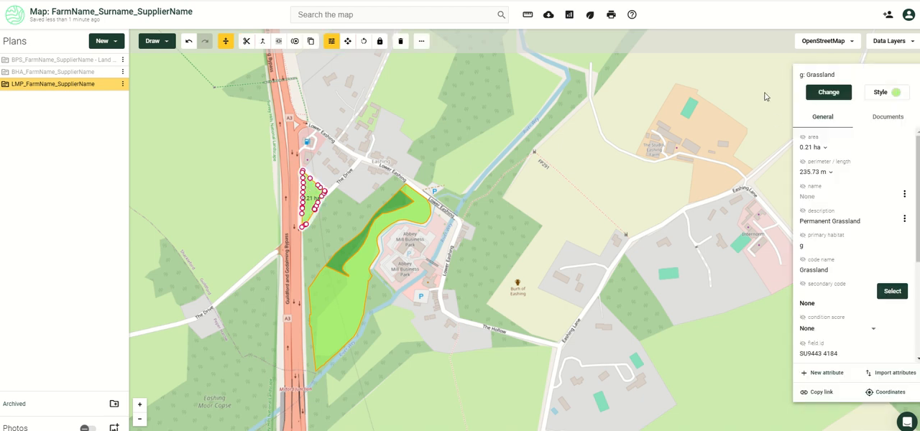
pyautogui.click(830, 93)
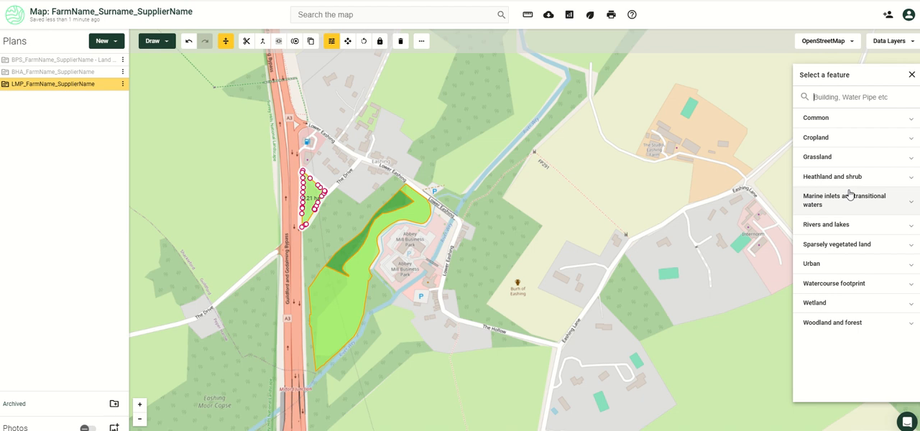
pyautogui.click(839, 158)
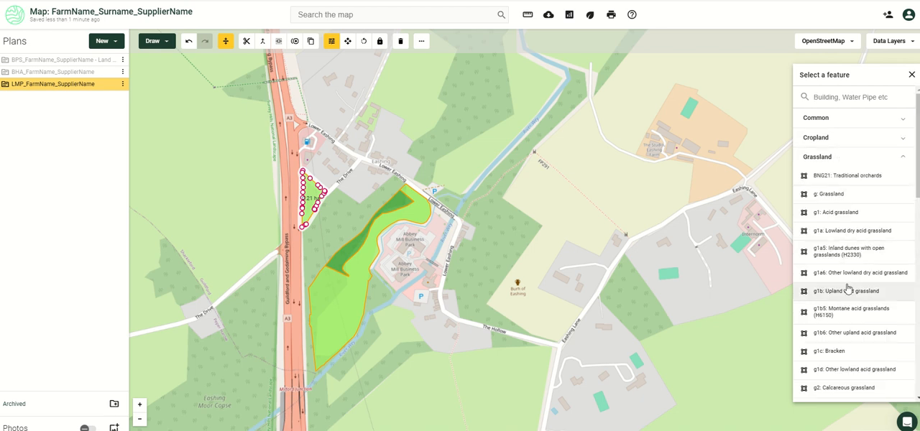
pyautogui.scroll(-2, 848, 289)
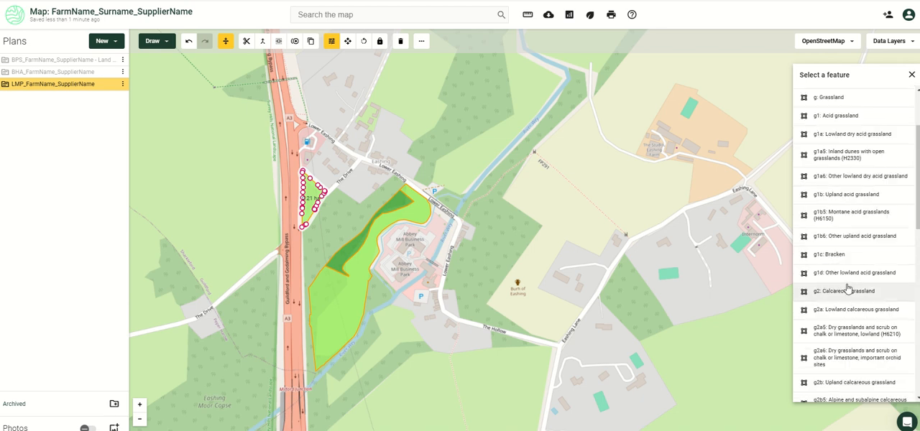
pyautogui.scroll(-2, 848, 289)
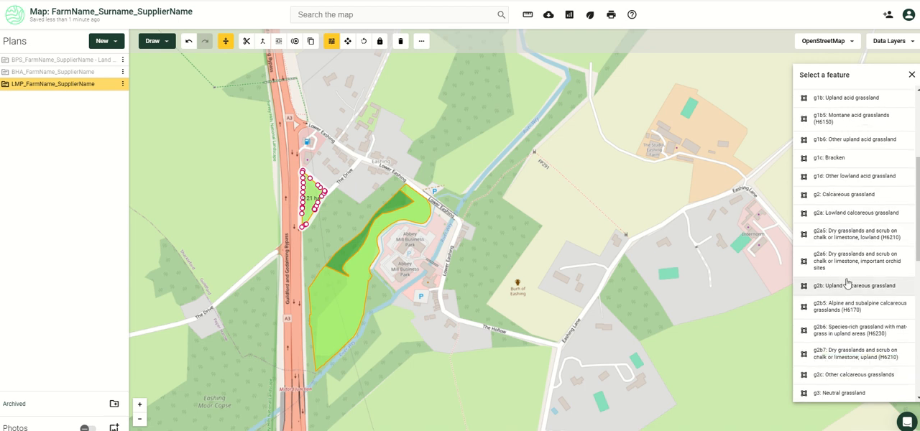
pyautogui.scroll(-2, 853, 314)
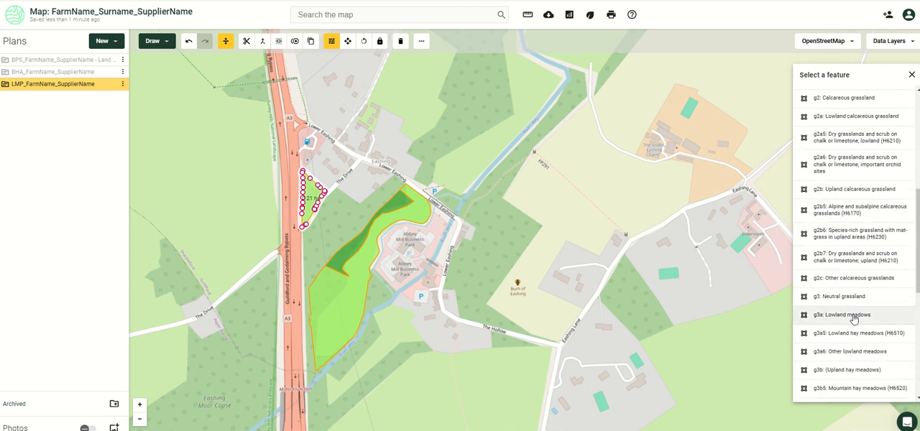
pyautogui.scroll(6, 863, 119)
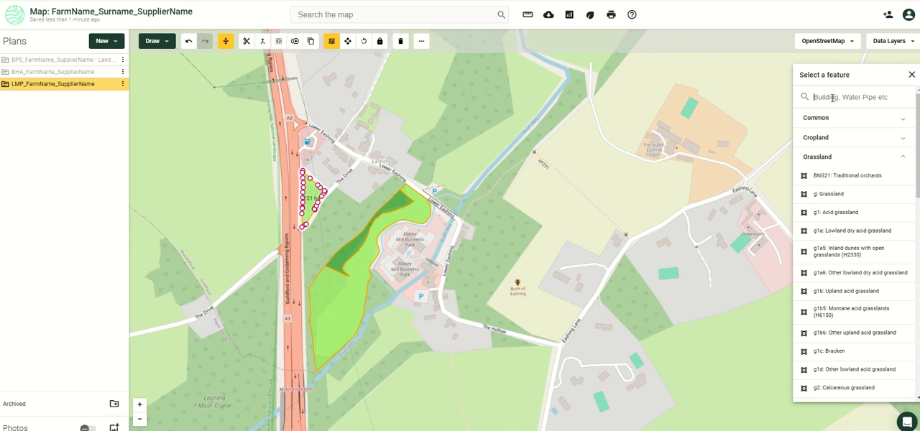
# - Search the feature types for "wil", then clear the search
pyautogui.write('wil')
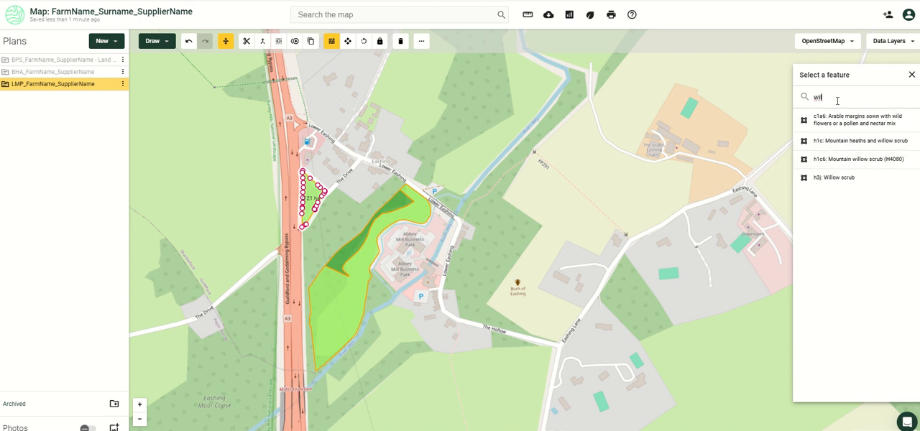
pyautogui.hotkey('ctrl', 'a')
pyautogui.press('BackSpace')
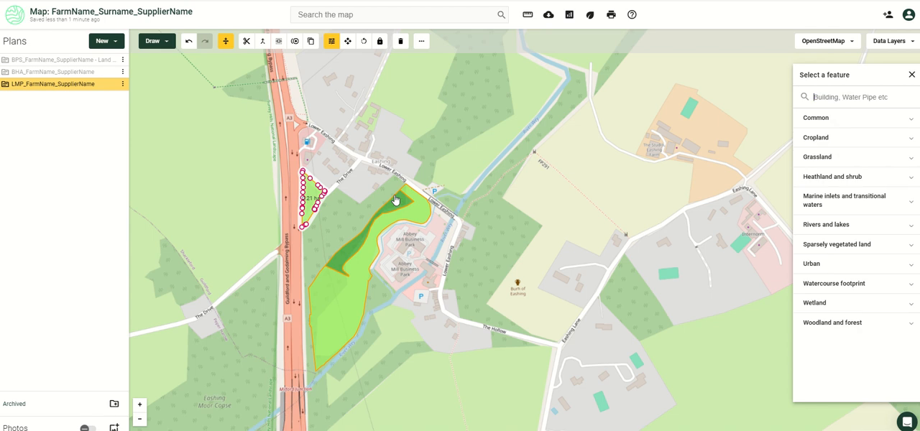
# - Change the woodland strip's habitat type to "w1b: Upland mixed ashwoods" from the Woodland and forest types
pyautogui.click(388, 199)
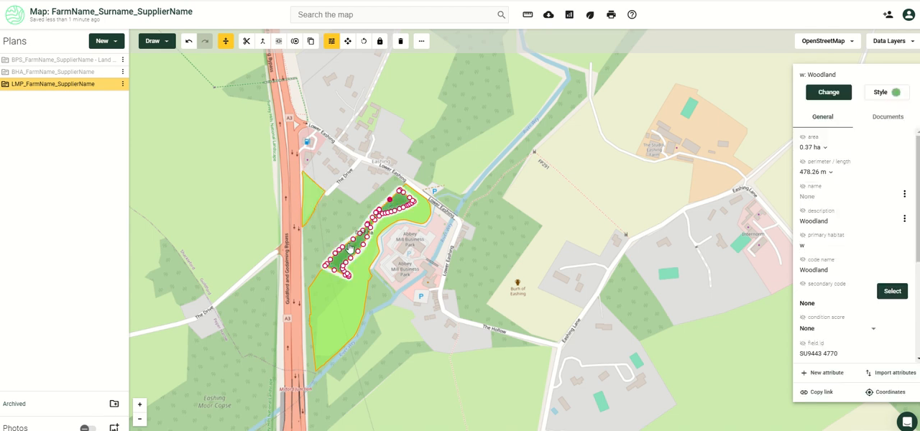
pyautogui.click(830, 95)
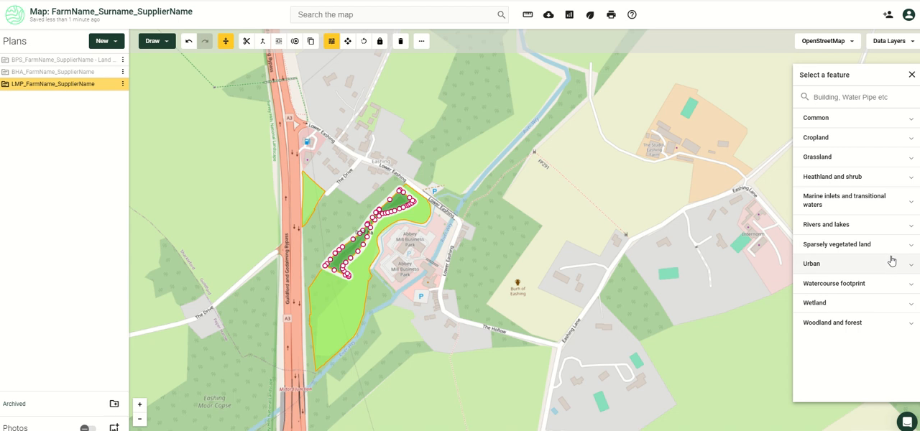
pyautogui.click(865, 329)
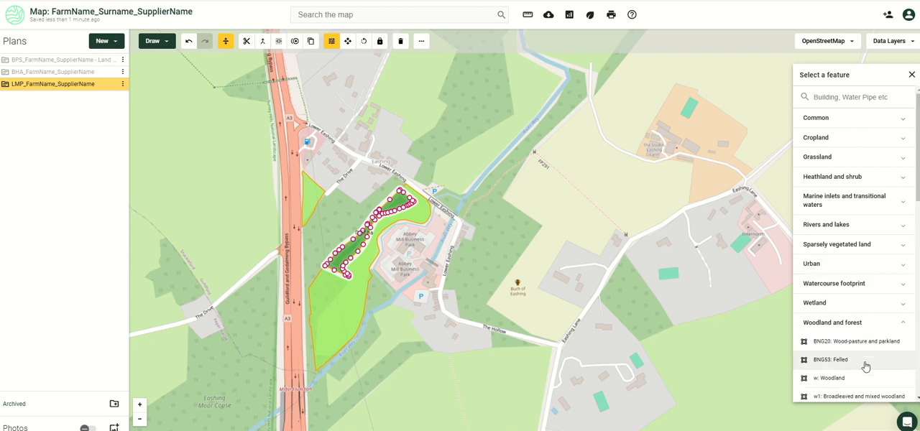
pyautogui.scroll(-1, 866, 367)
pyautogui.scroll(-2, 863, 346)
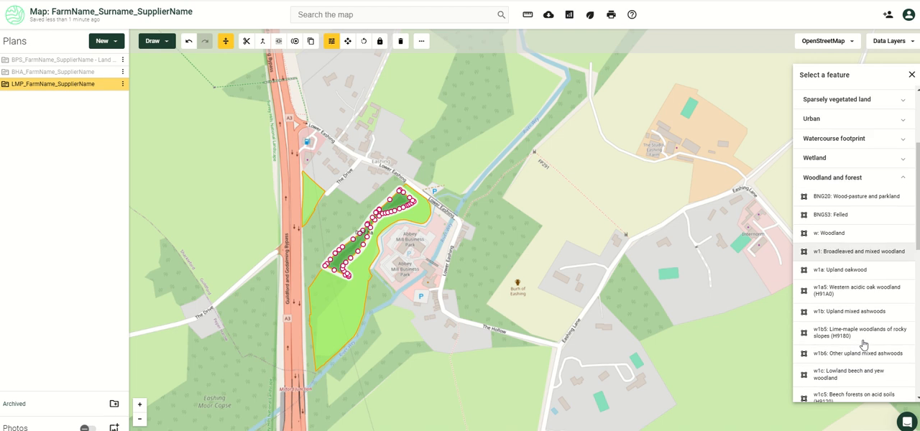
pyautogui.click(855, 311)
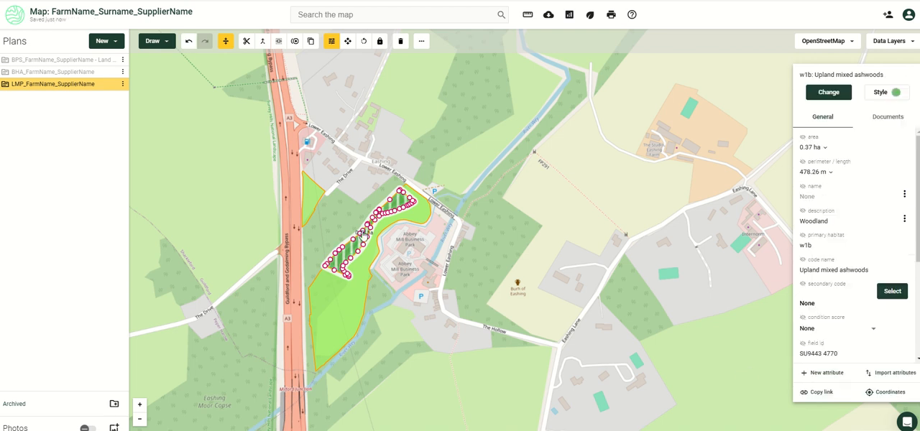
# - Split the large grassland parcel with a diagonal line from the woodland strip's southwest end to the river-side boundary, and select the southern part
pyautogui.click(352, 309)
pyautogui.moveTo(312, 325); pyautogui.dragTo(327, 240)
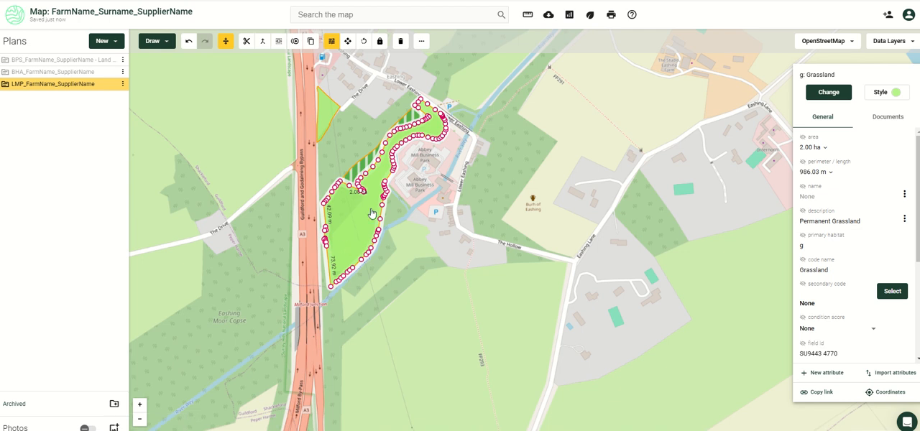
pyautogui.click(261, 42)
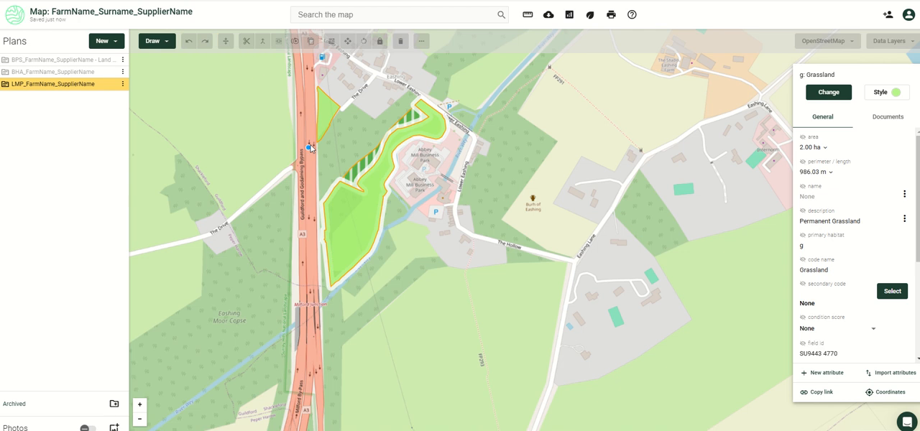
pyautogui.click(339, 180)
pyautogui.click(380, 224)
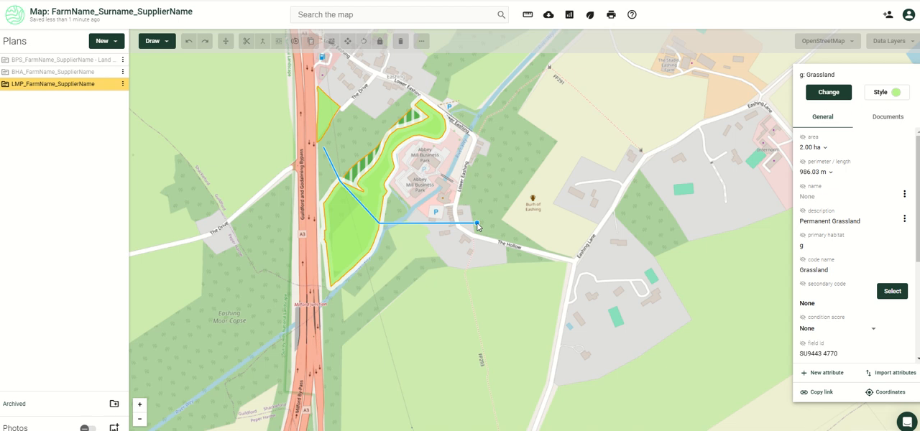
pyautogui.doubleClick(478, 225)
pyautogui.click(354, 224)
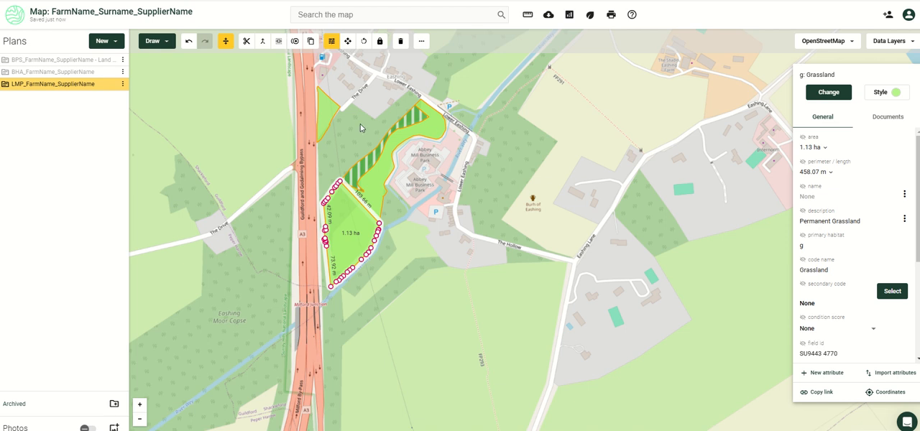
# - Draw a line about 58 m long along the southeast edge of the small grassland parcel beside the A3
pyautogui.click(328, 118)
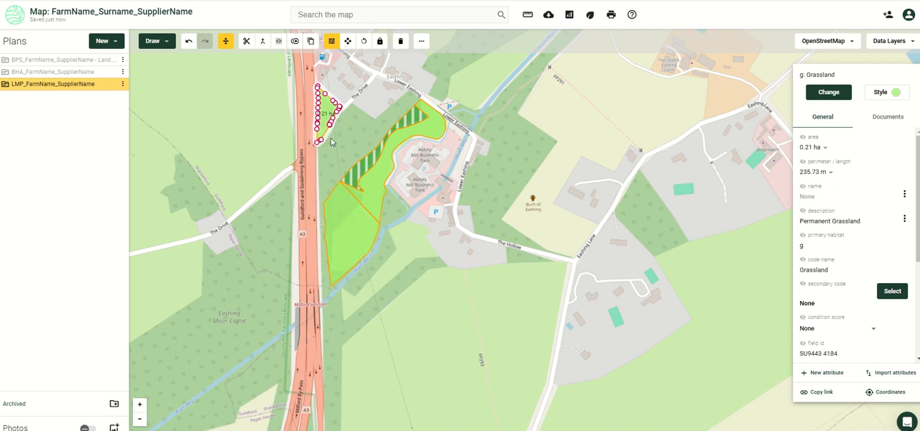
pyautogui.click(167, 45)
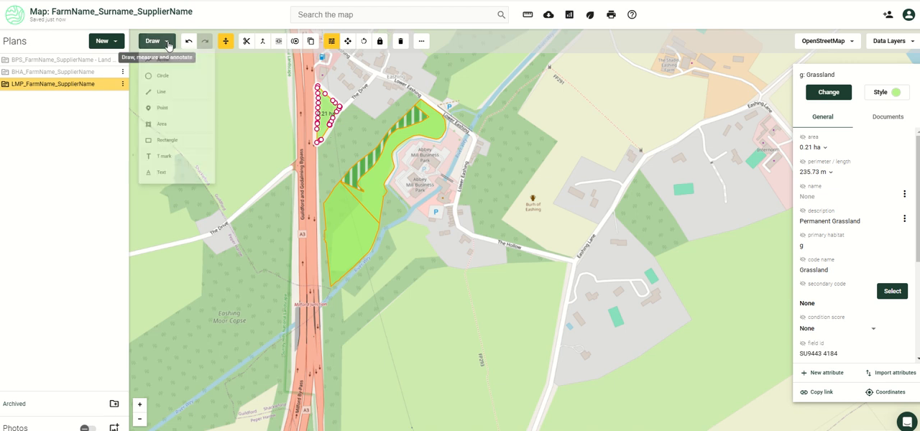
pyautogui.click(158, 102)
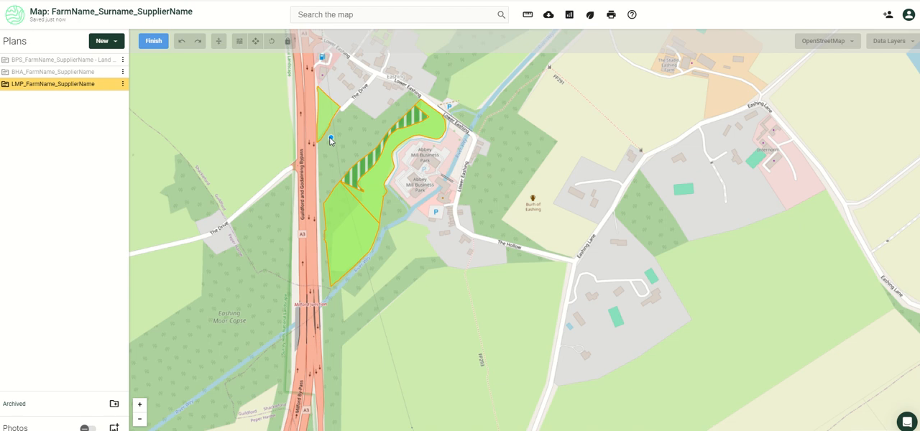
pyautogui.click(323, 138)
pyautogui.doubleClick(339, 111)
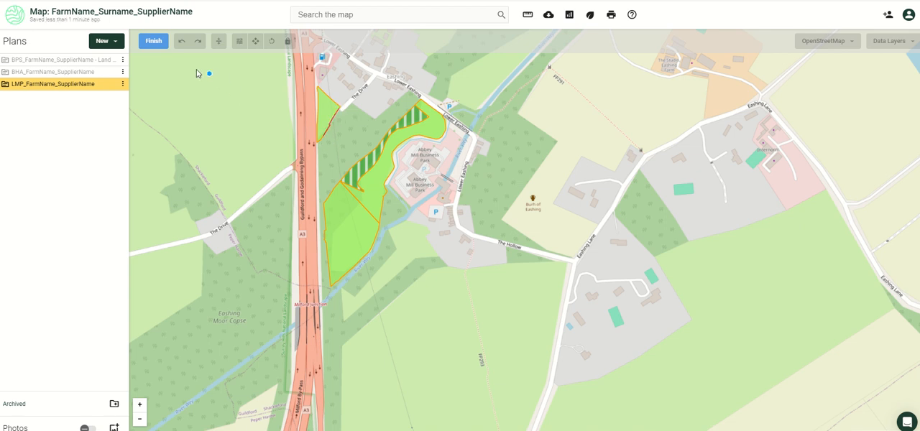
pyautogui.click(154, 43)
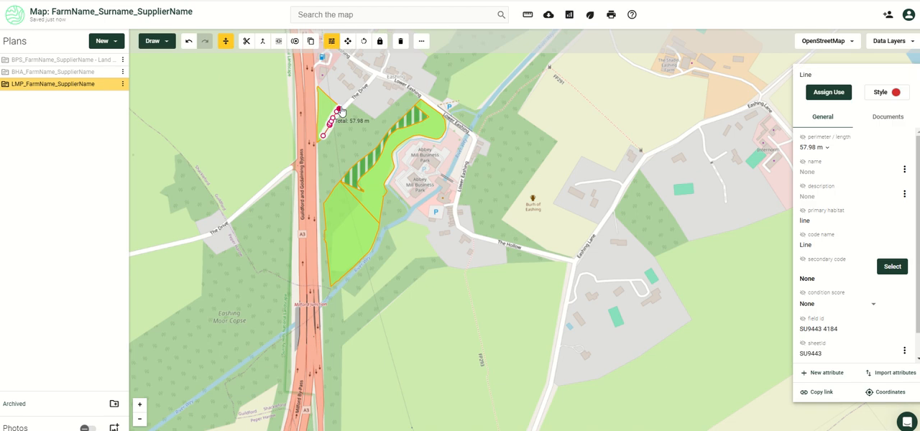
# - Search the feature types for "hed" and assign "h2a5: Species-rich native hedgerow" to the new line
pyautogui.click(833, 96)
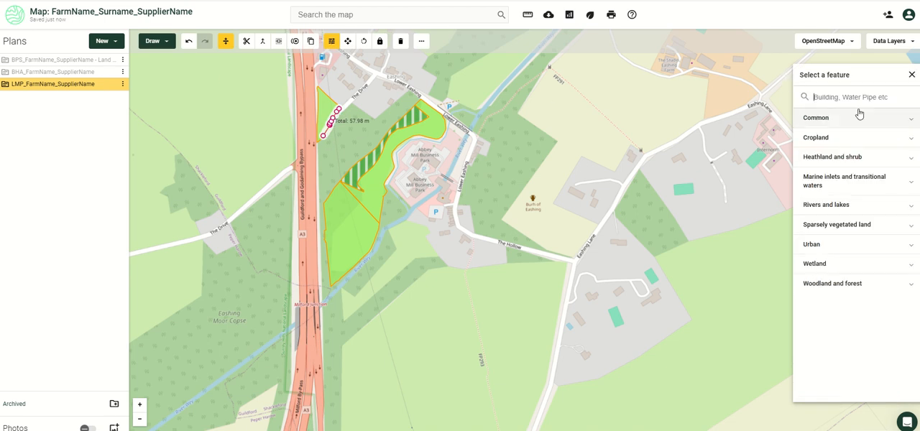
pyautogui.write('hed')
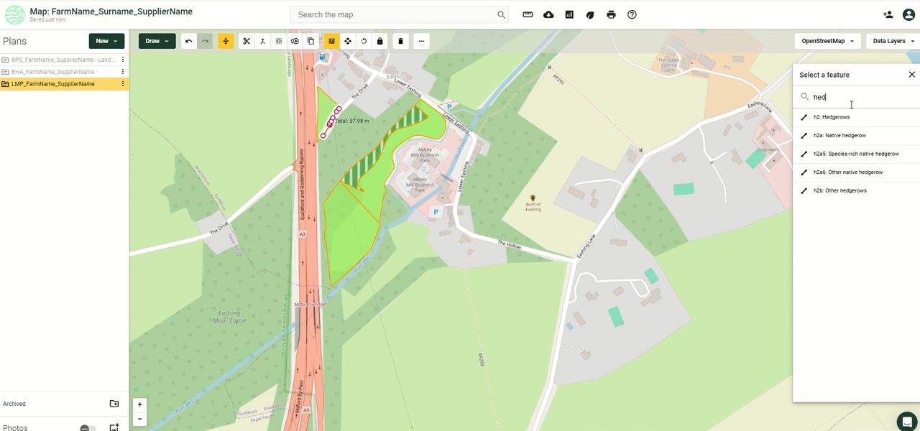
pyautogui.click(842, 154)
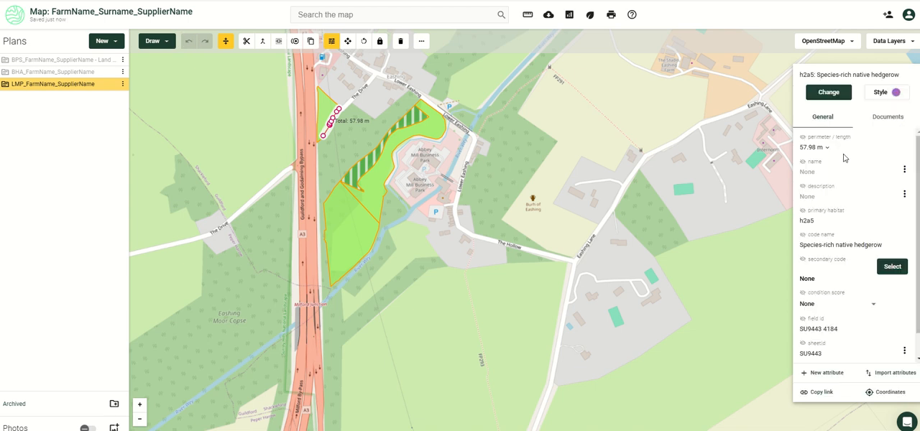